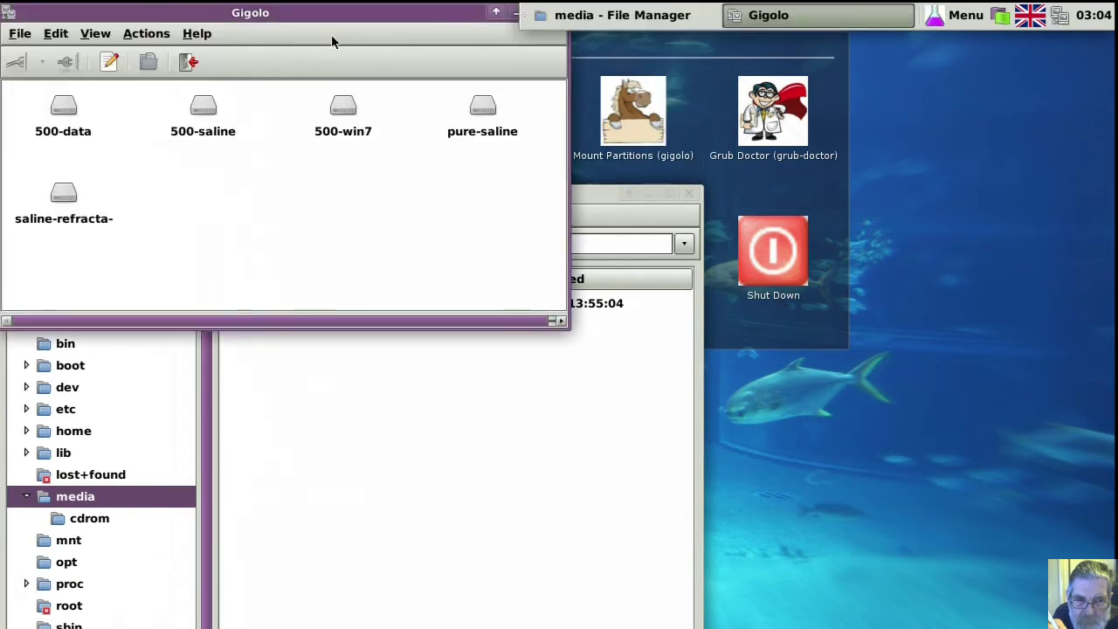
Arrange Gigolo beside the File Manager's /media window, then look through Gigolo's File and Edit menus.
drag(334, 12, 862, 174)
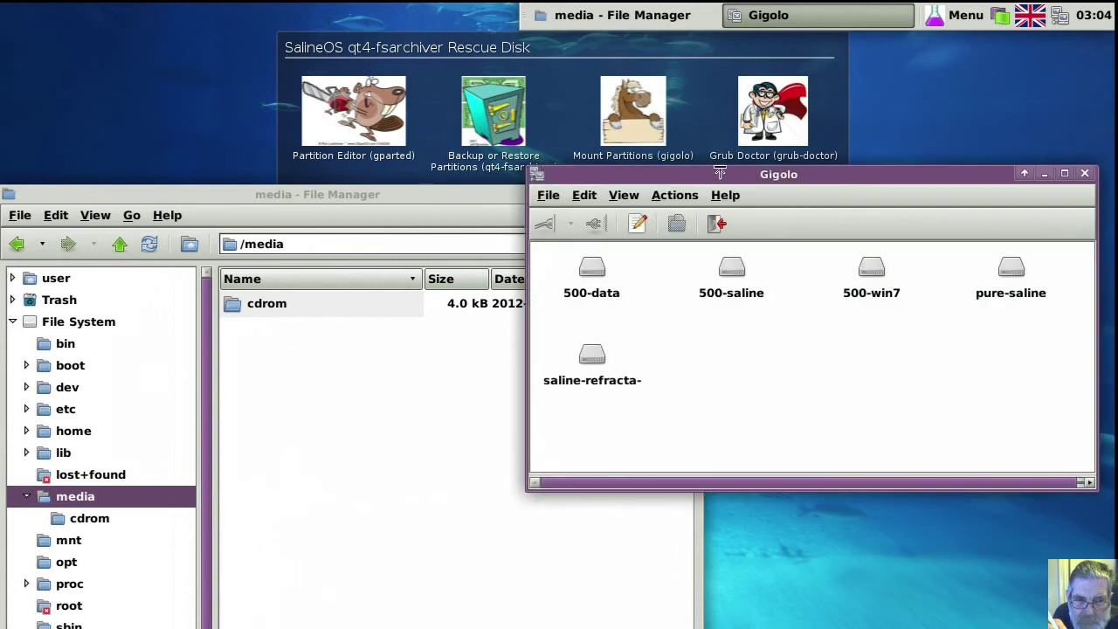
drag(367, 194, 383, 53)
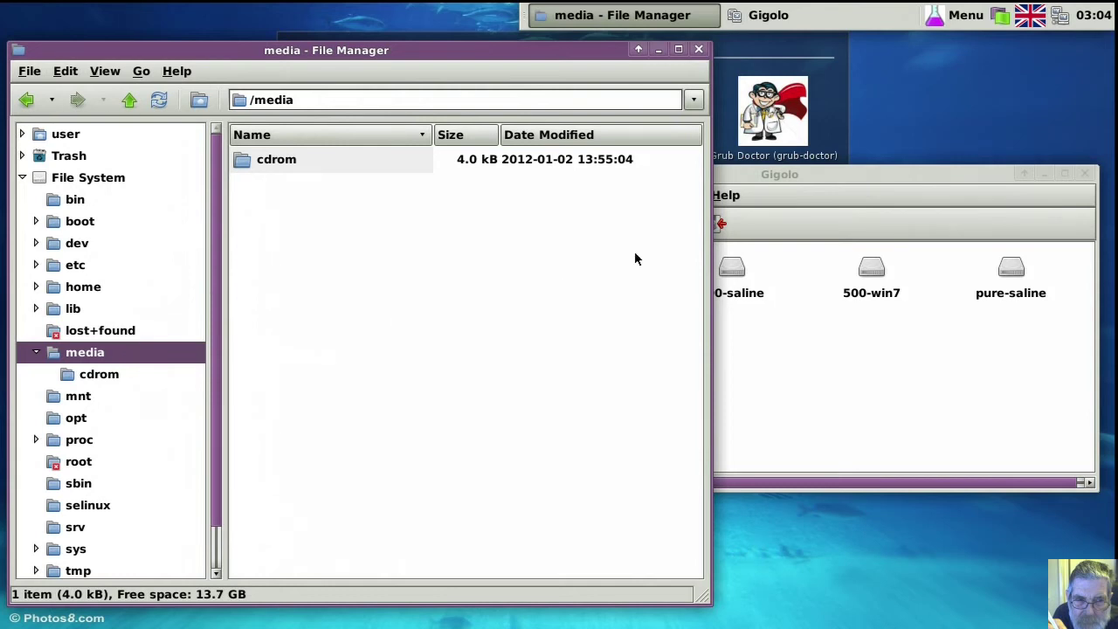
click(792, 172)
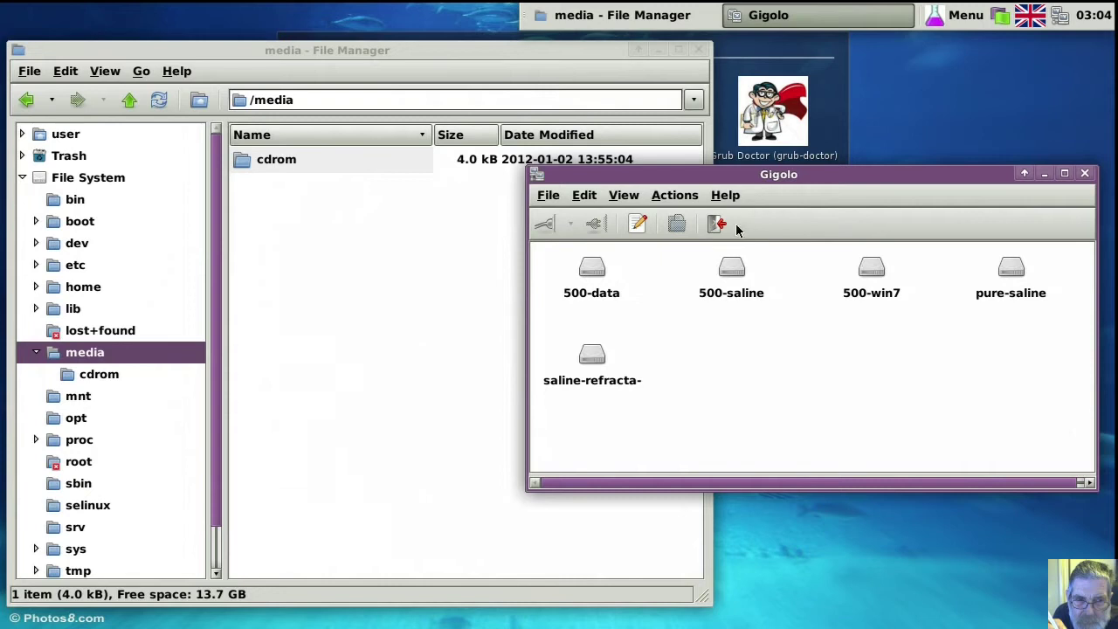
click(547, 198)
mouse_move(584, 198)
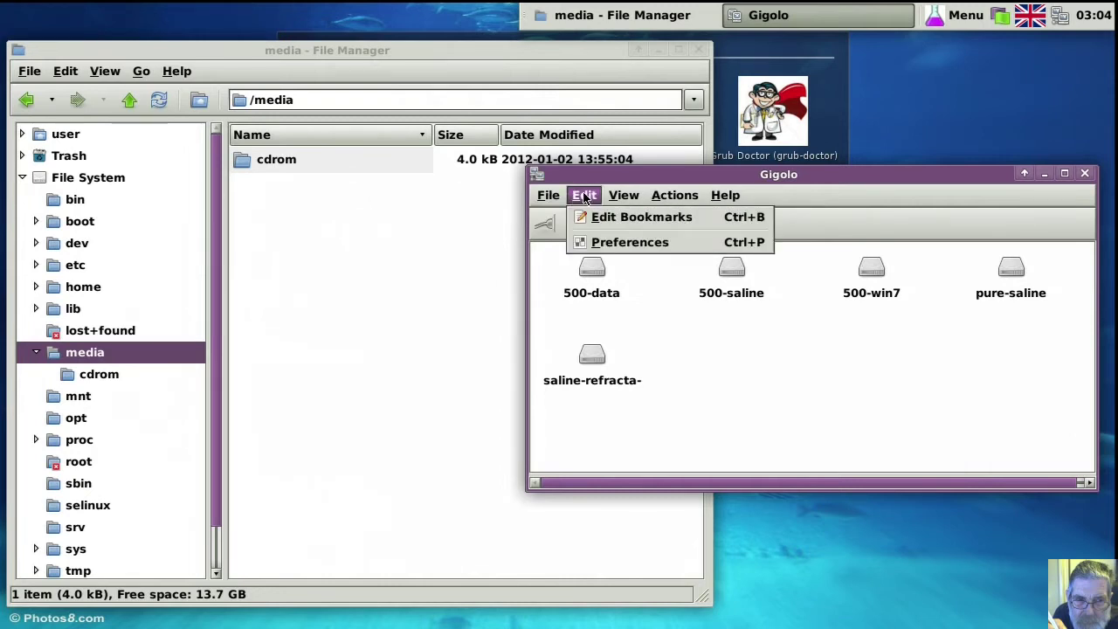
In Gigolo's Preferences, enable Show side panel and set the toolbar Style to Both.
click(591, 243)
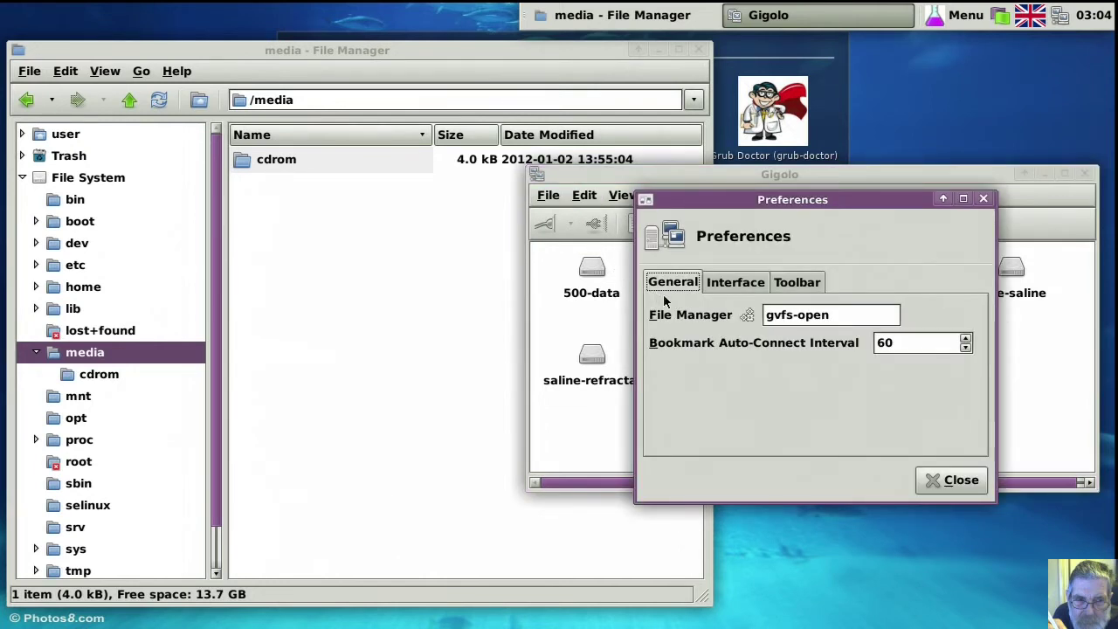
click(725, 287)
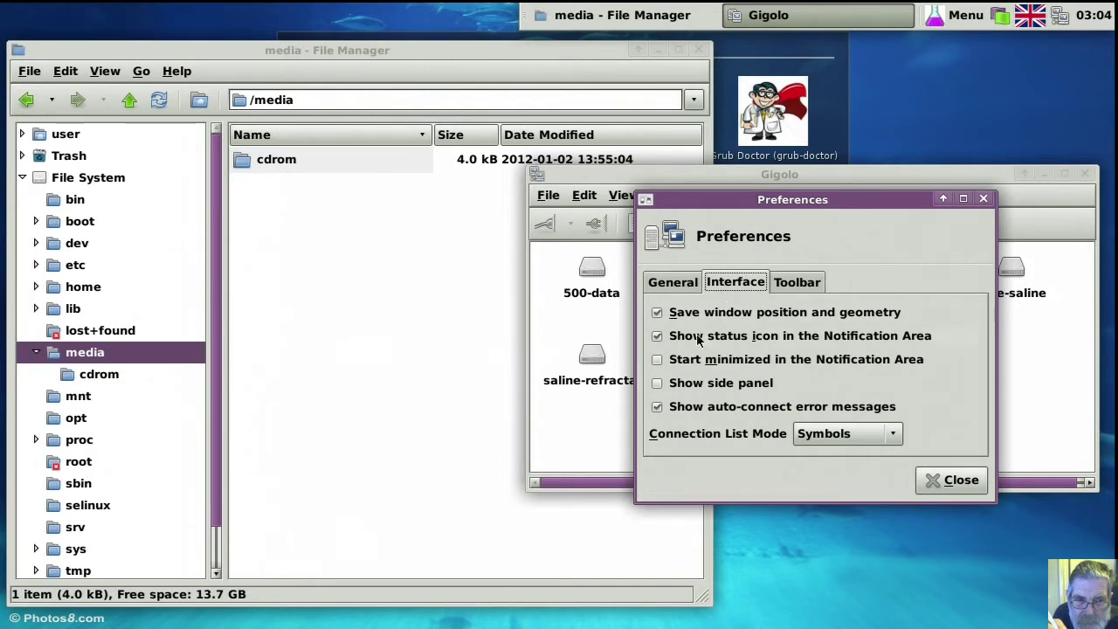
click(656, 385)
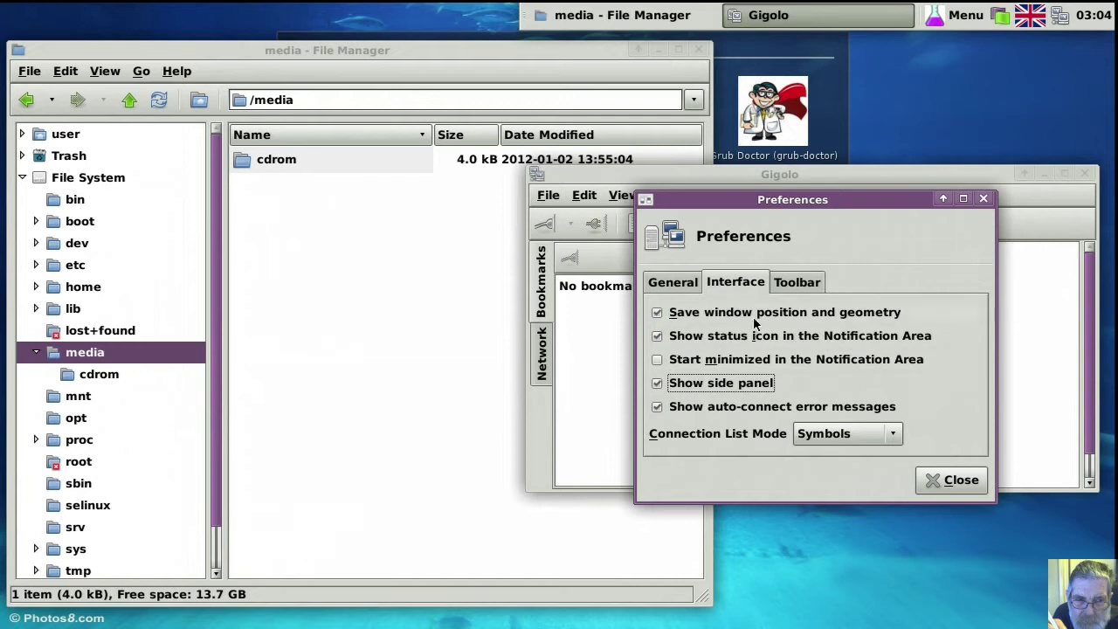
click(797, 282)
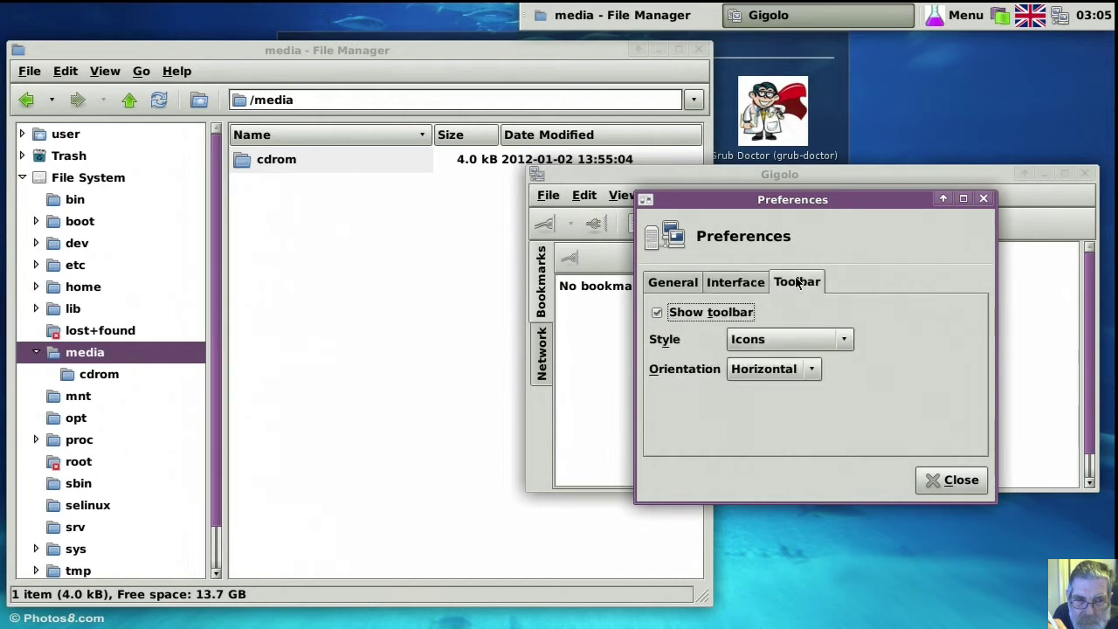
click(843, 343)
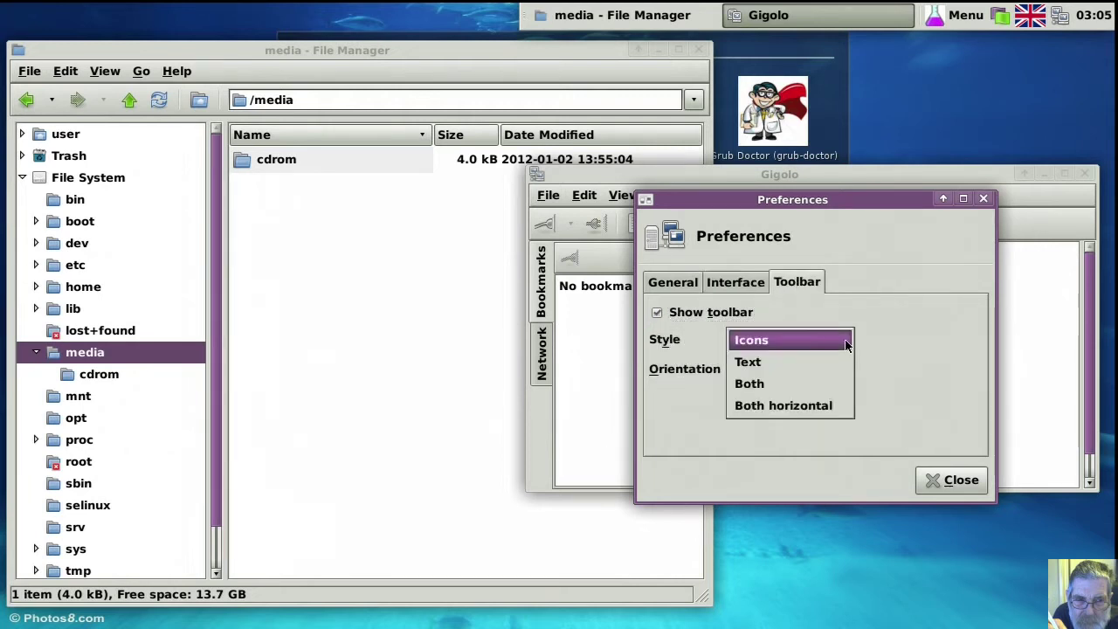
click(798, 389)
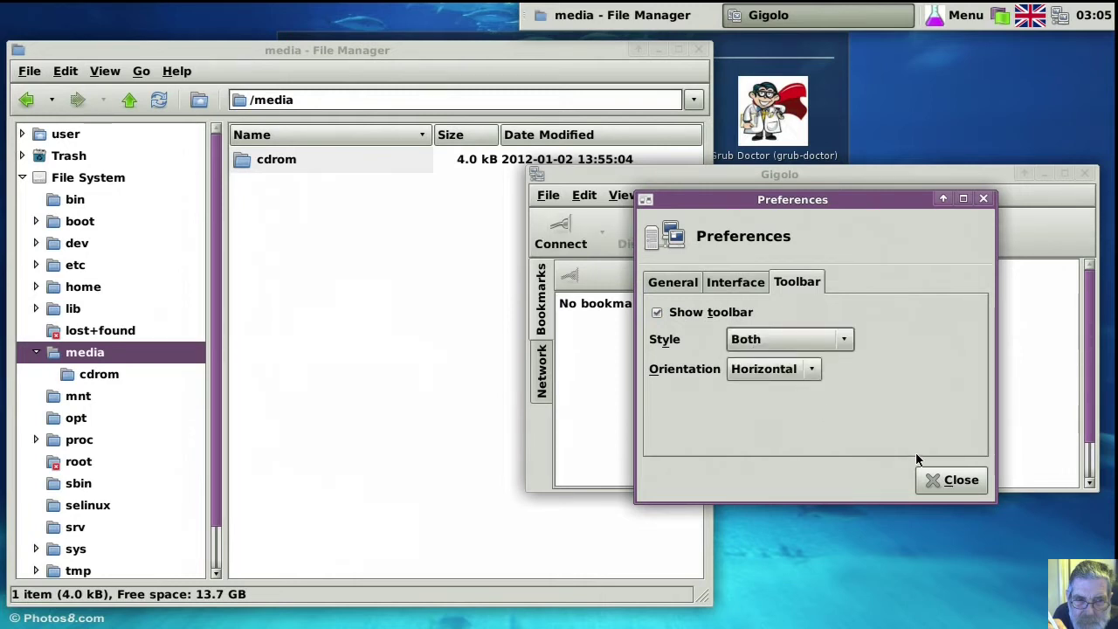
click(958, 481)
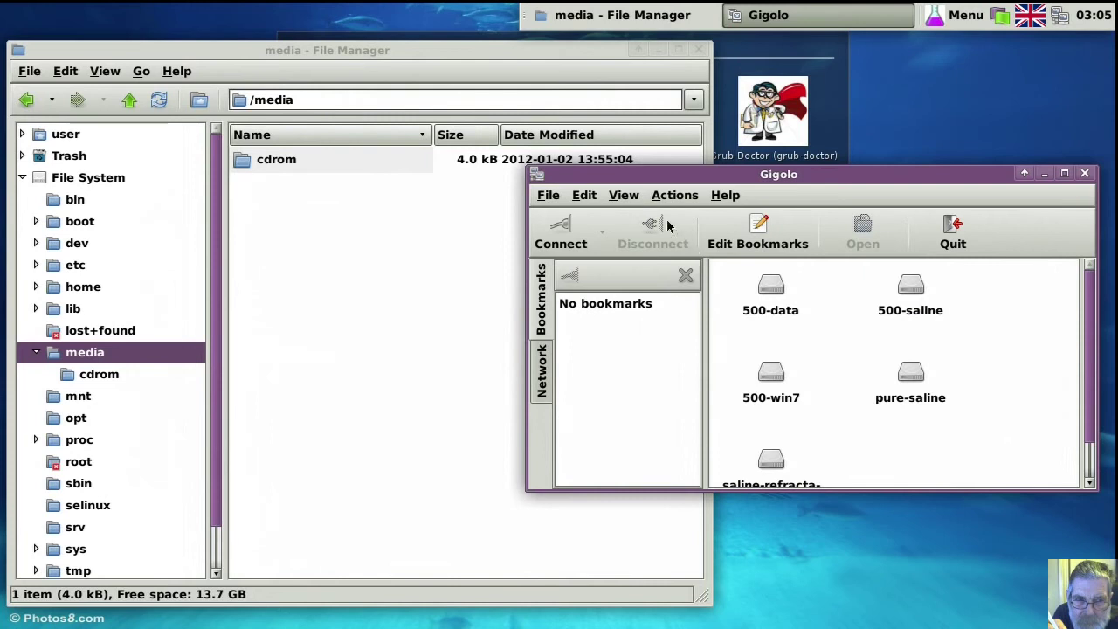
Switch Gigolo to View as Detailed List, then look through the Actions, Help and View menus.
click(634, 199)
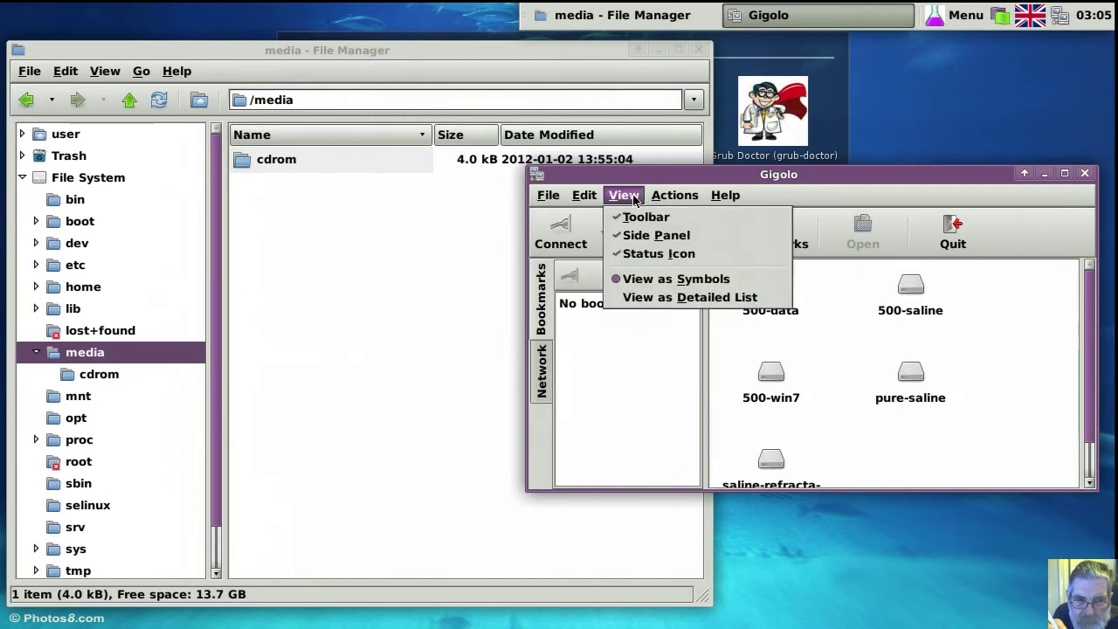
click(650, 299)
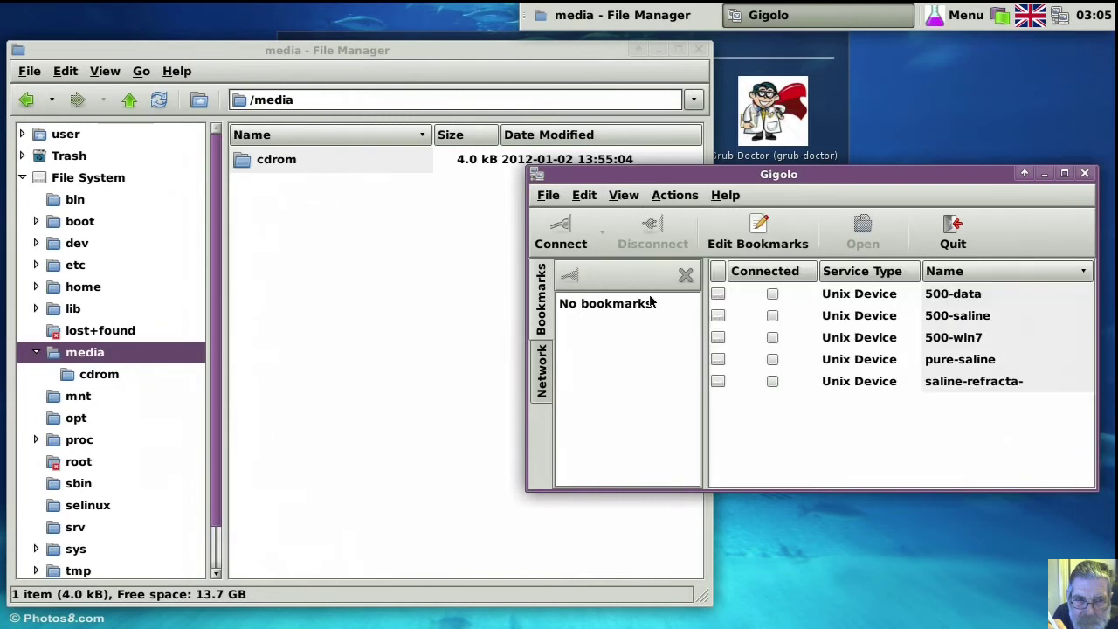
click(674, 197)
mouse_move(723, 195)
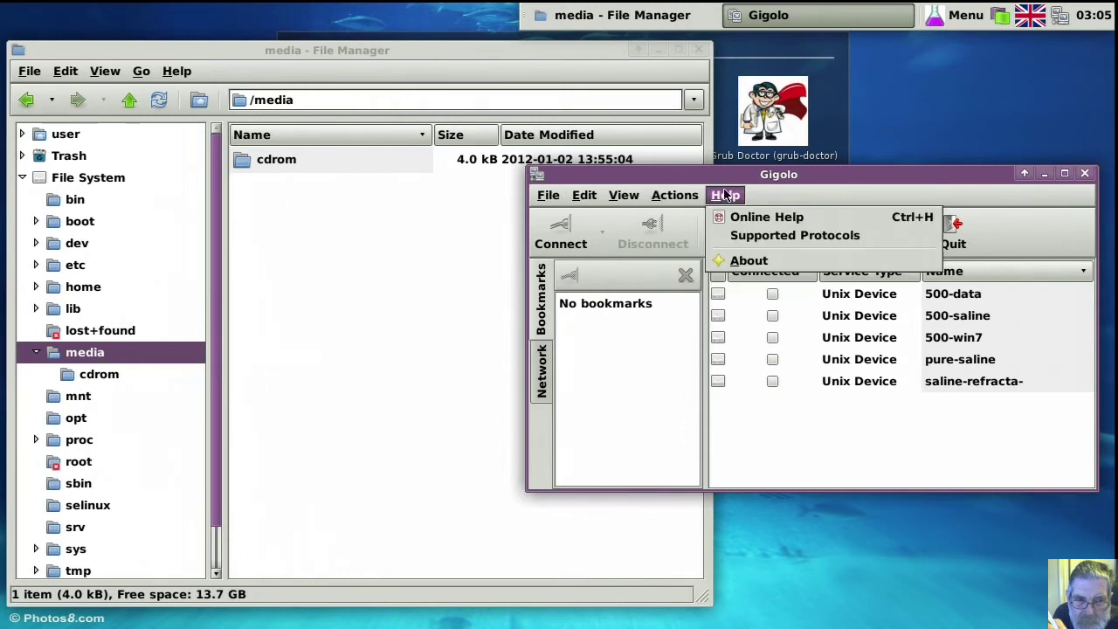
click(724, 194)
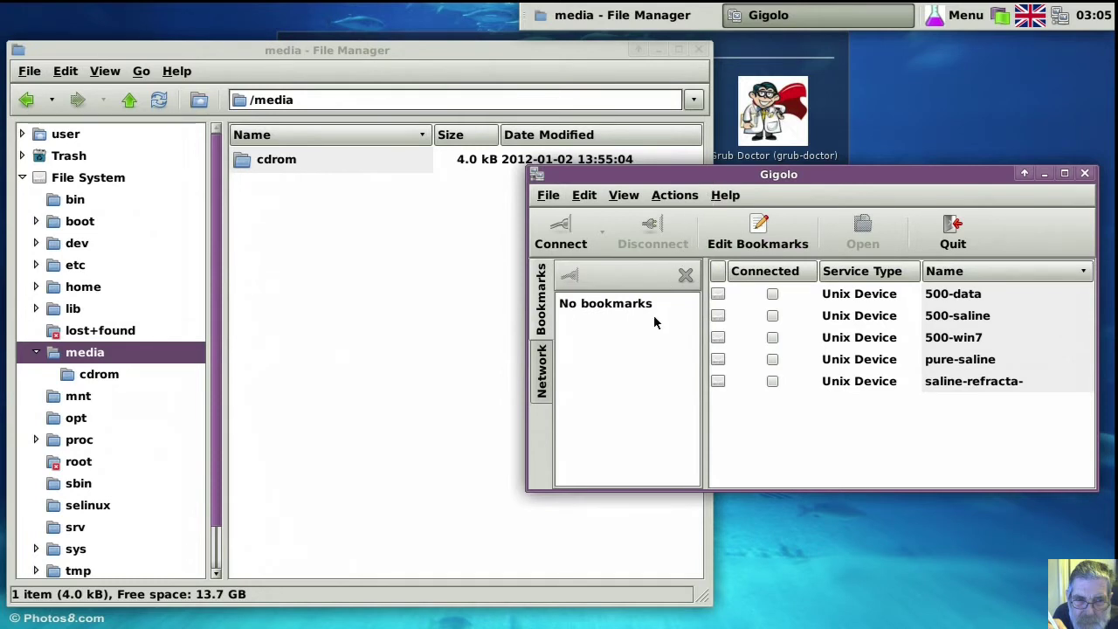
click(621, 196)
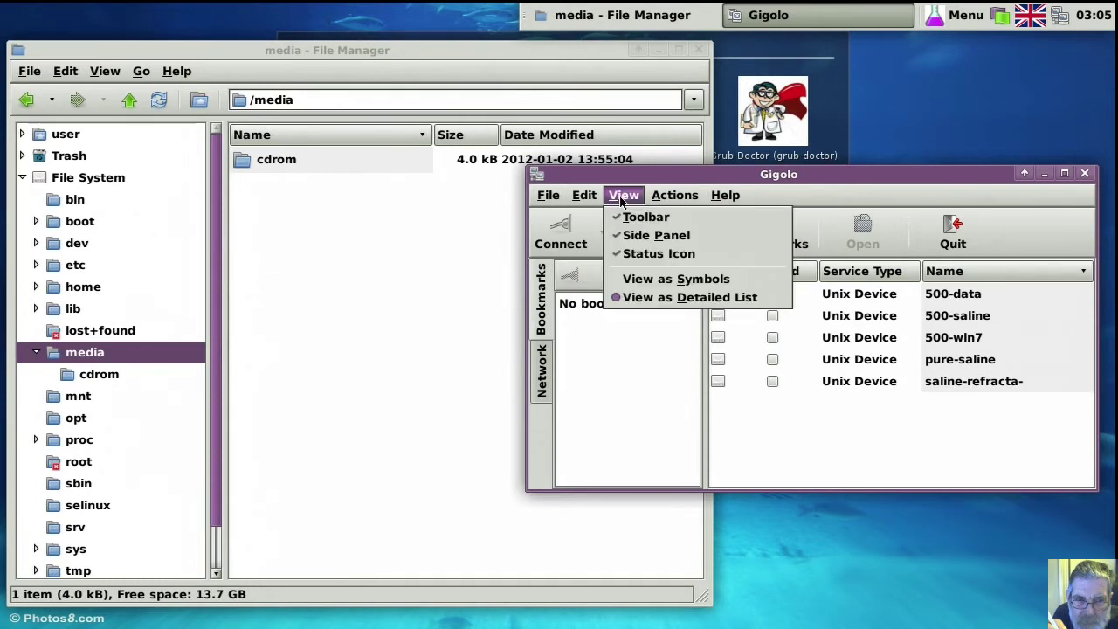
mouse_move(584, 196)
click(600, 219)
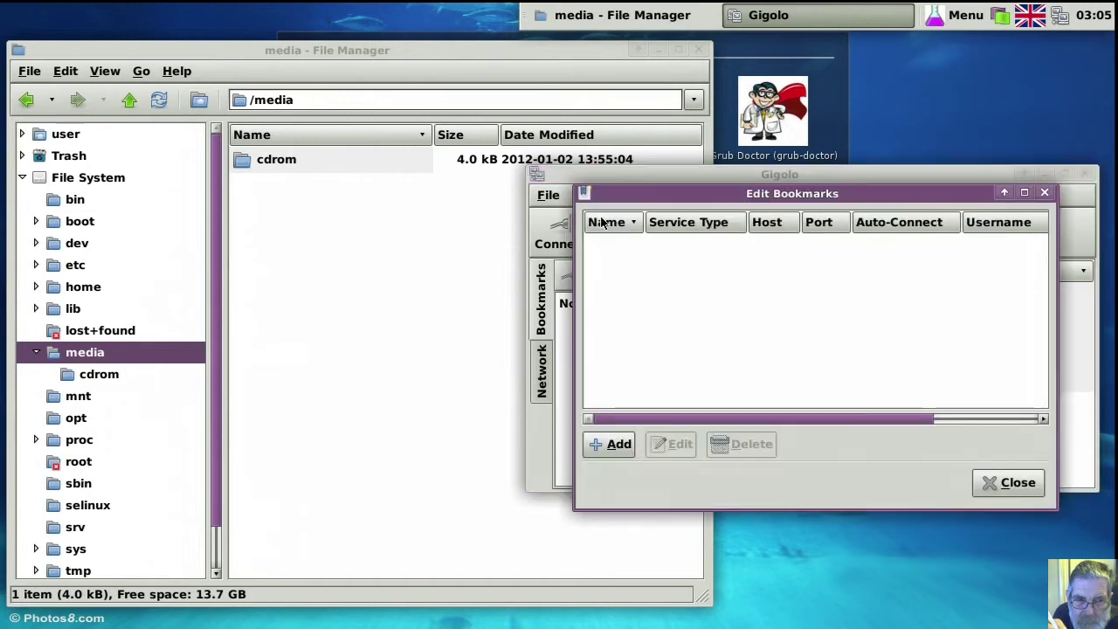
click(594, 443)
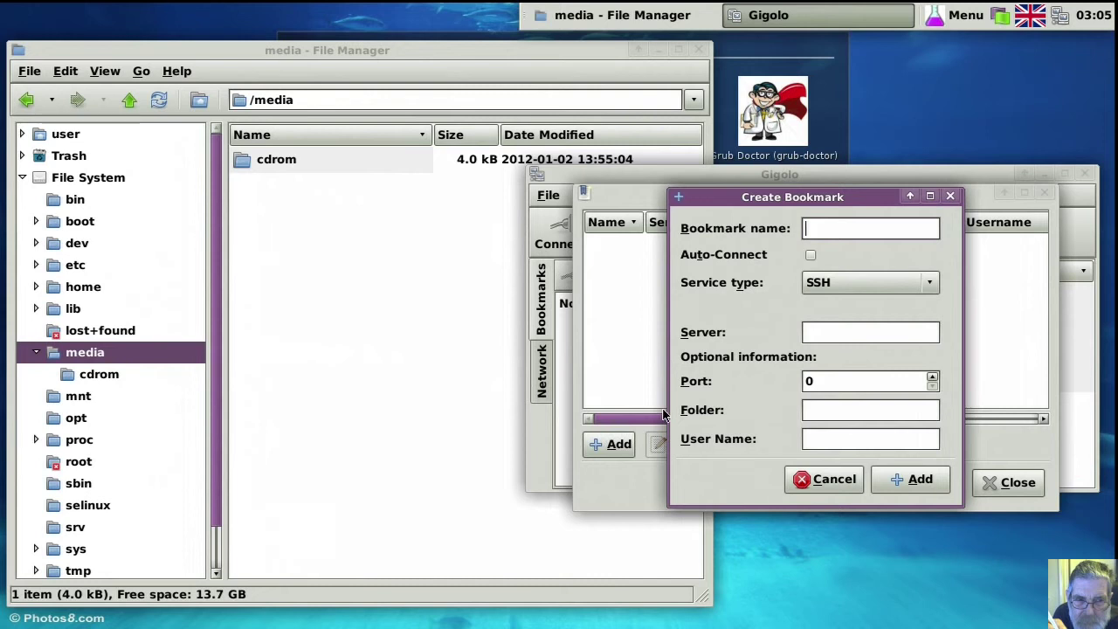
click(839, 480)
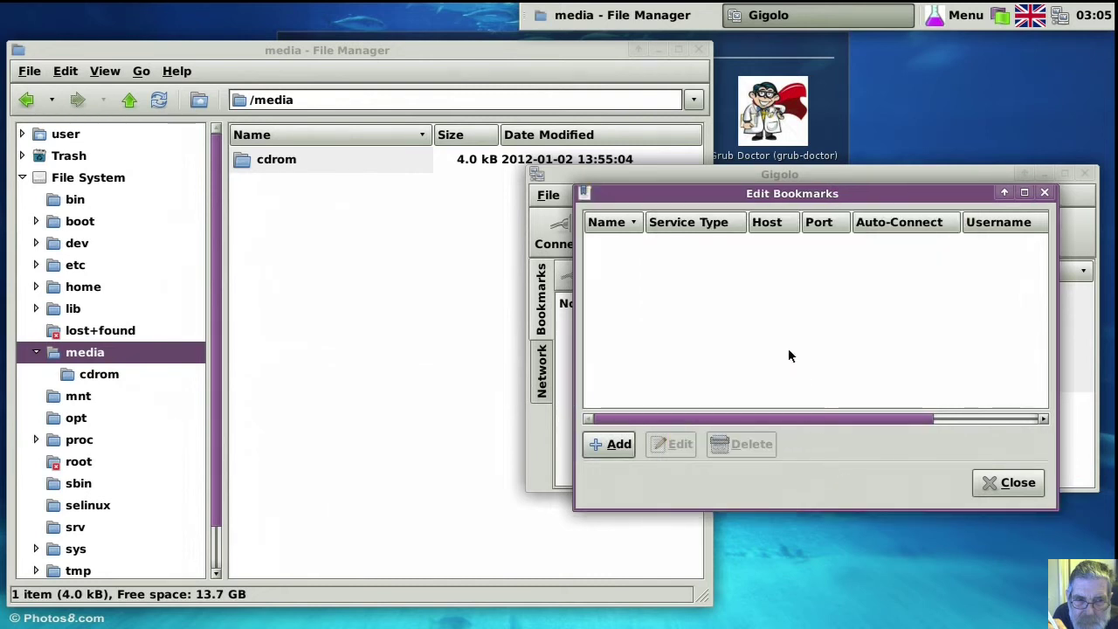
click(985, 485)
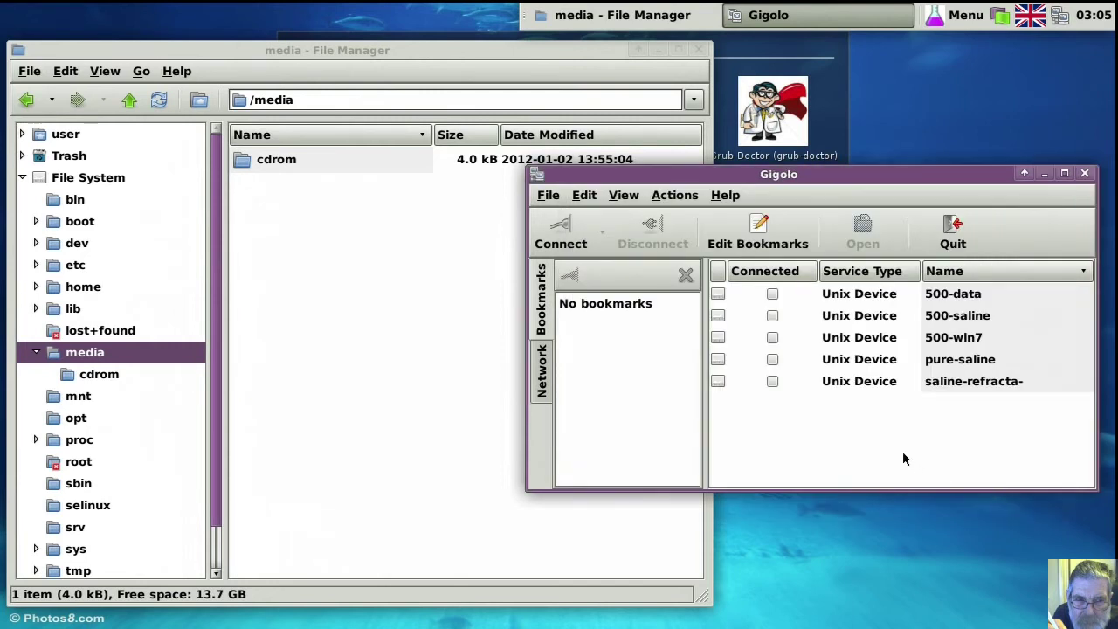
Mount 500-data and 500-saline by ticking their Connected checkboxes.
click(771, 295)
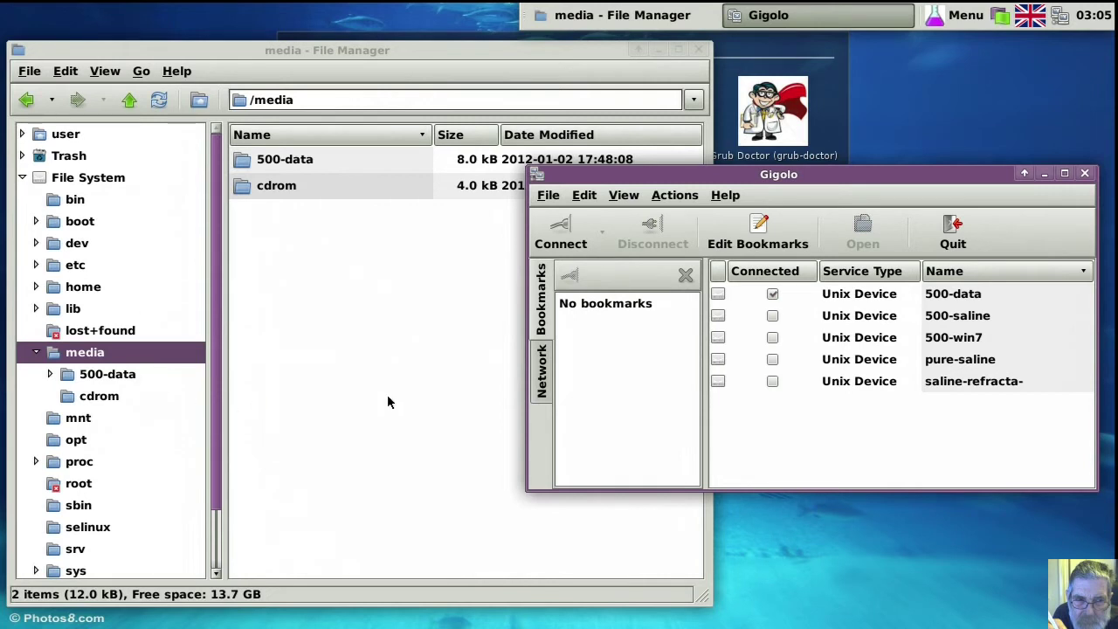
click(774, 316)
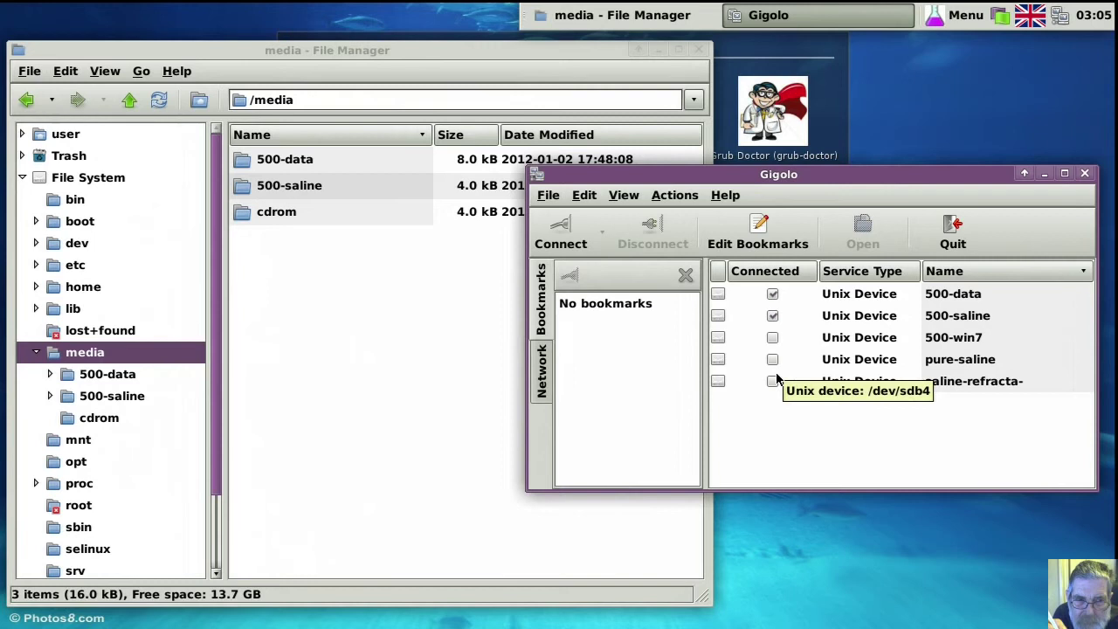
Browse the Network panel to NEPTUNE's Public share, then select the 500-data partition.
click(541, 378)
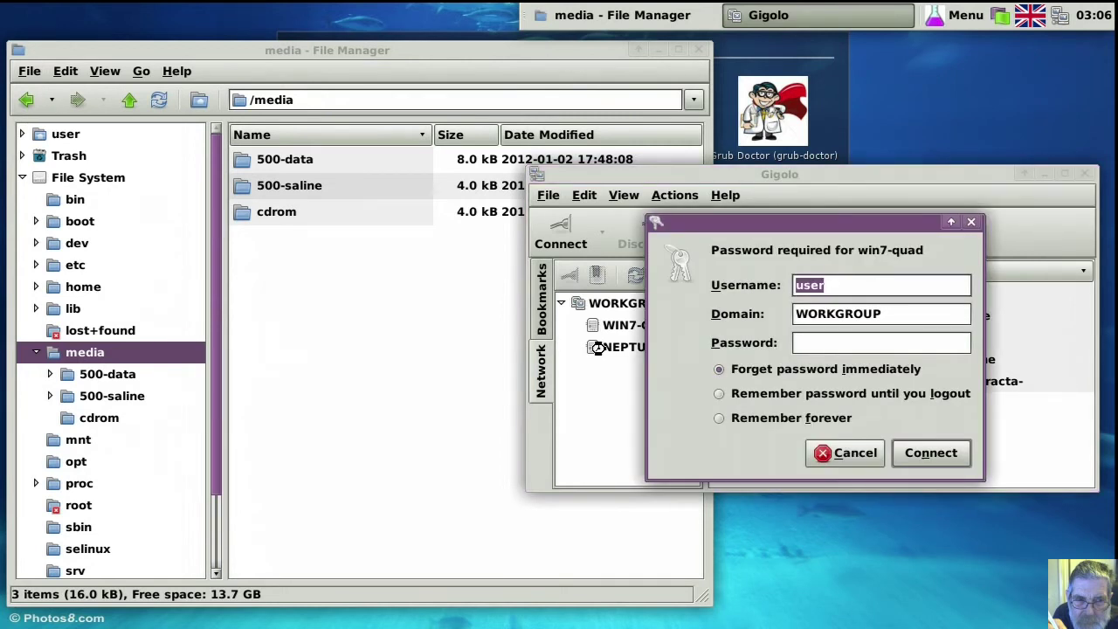
click(928, 454)
click(817, 451)
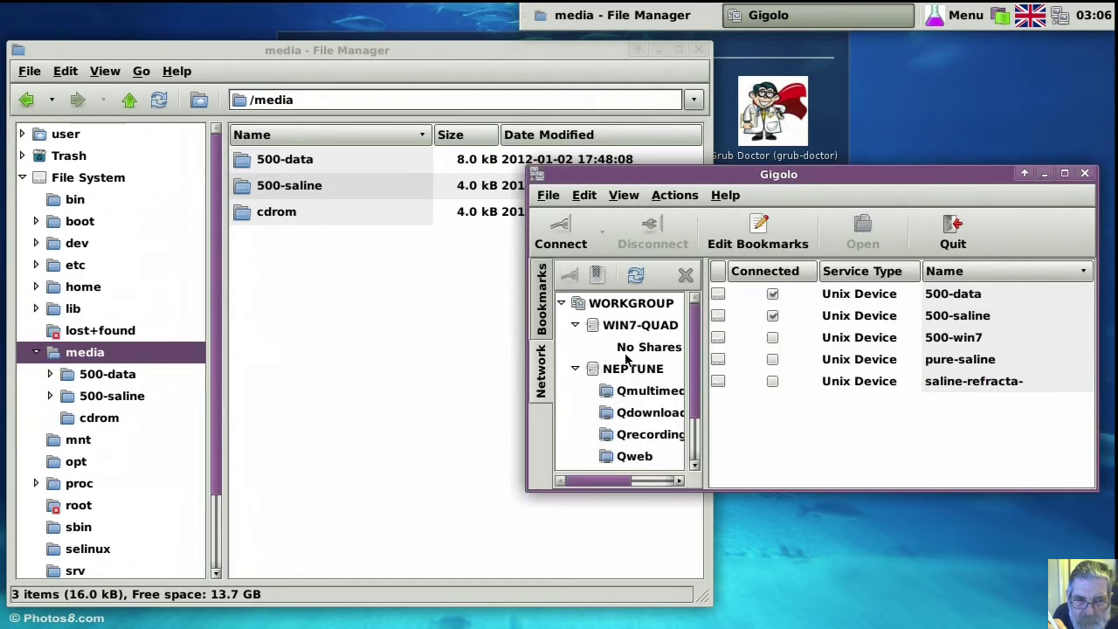
drag(706, 378, 738, 434)
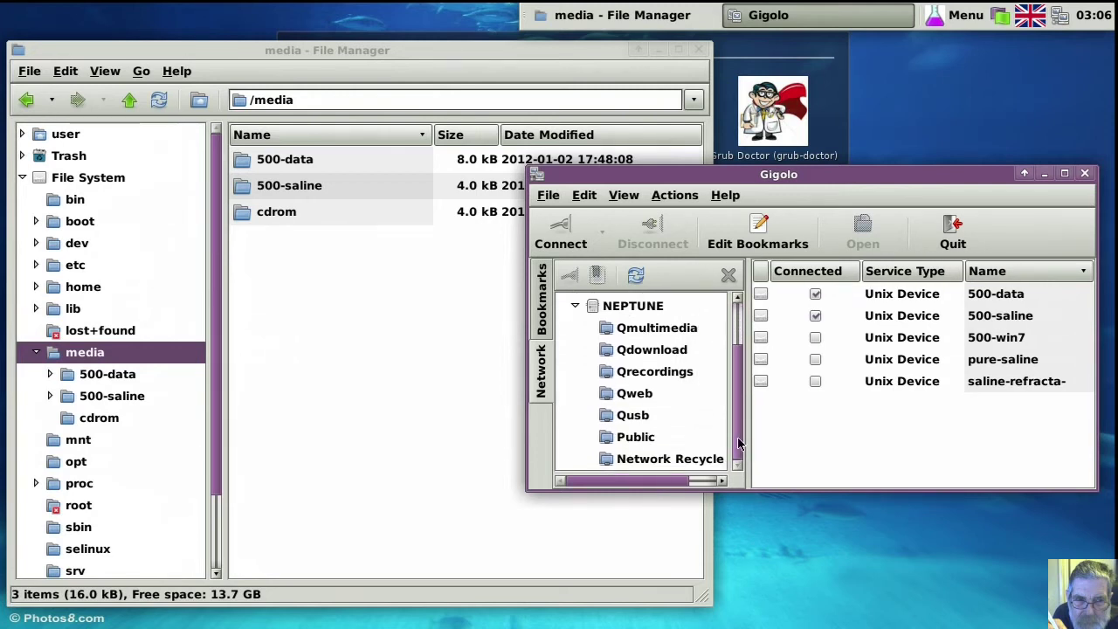
click(609, 437)
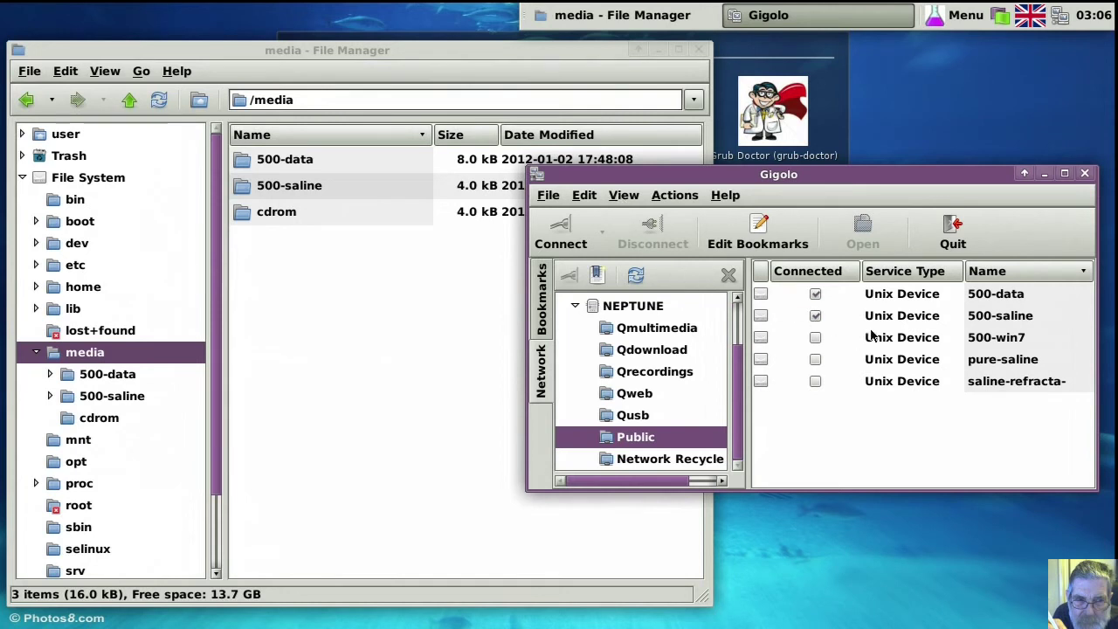
click(876, 300)
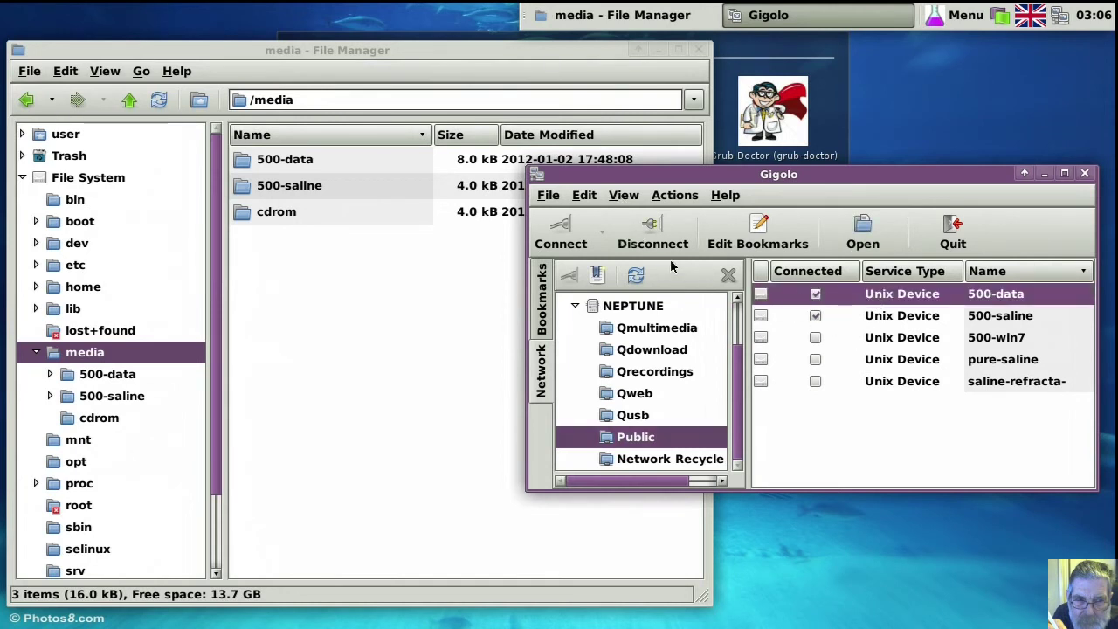
Create a bookmark for 500-data with Auto-Connect enabled.
right_click(843, 300)
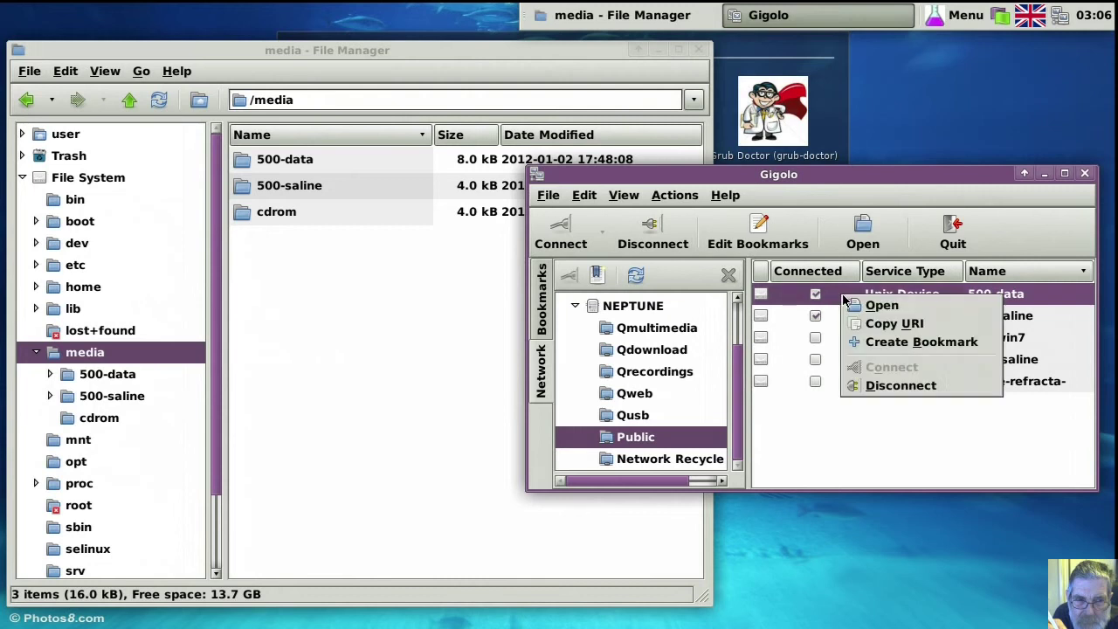
click(869, 341)
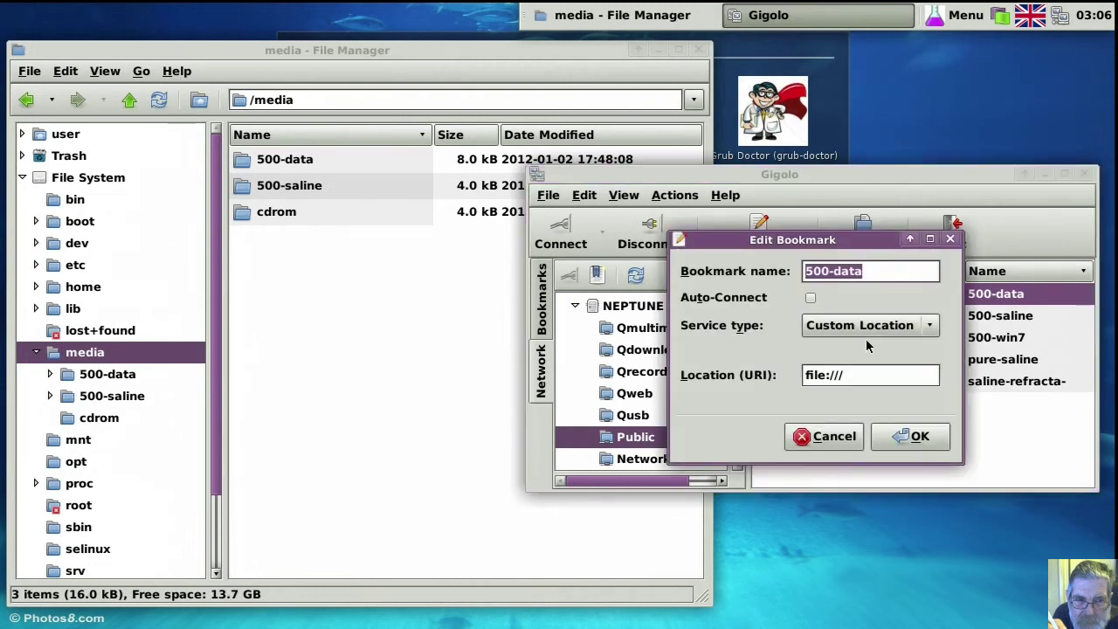
click(811, 297)
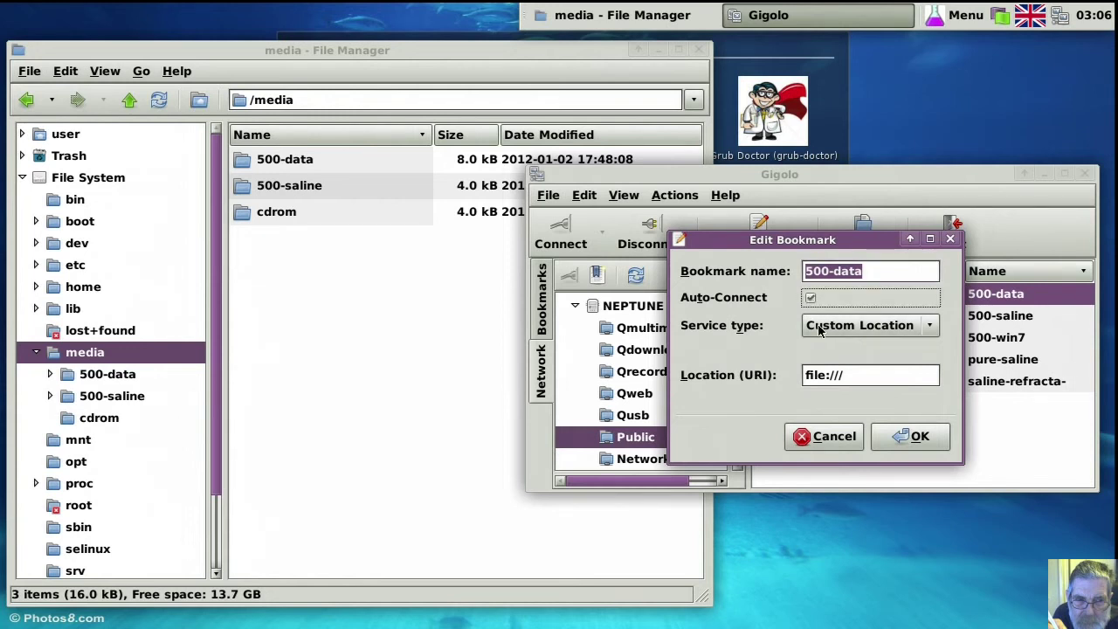
click(888, 438)
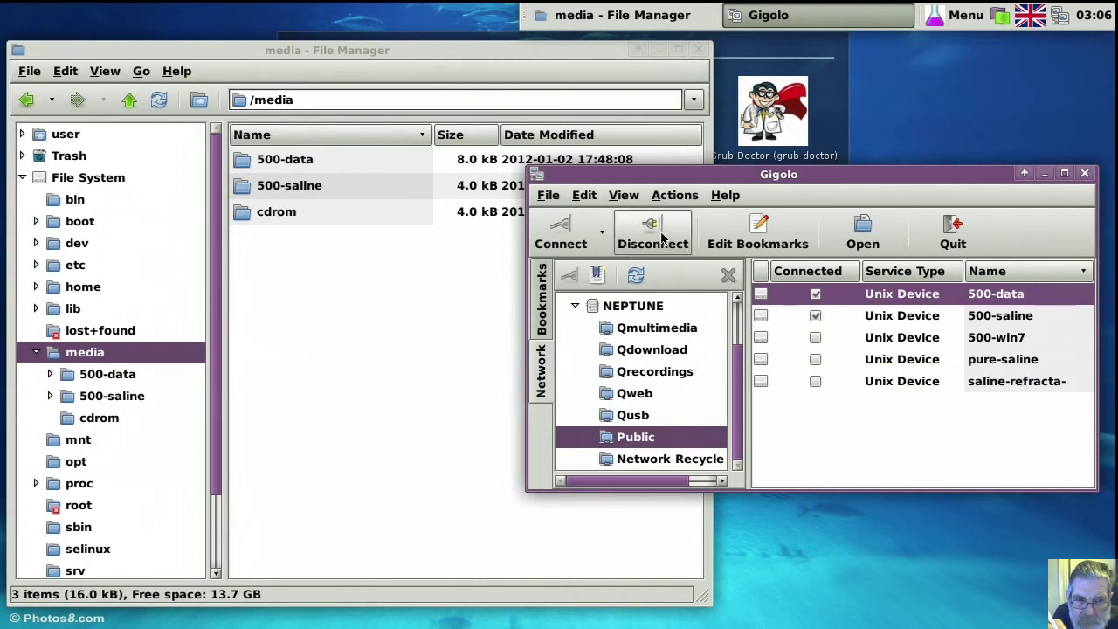
click(594, 200)
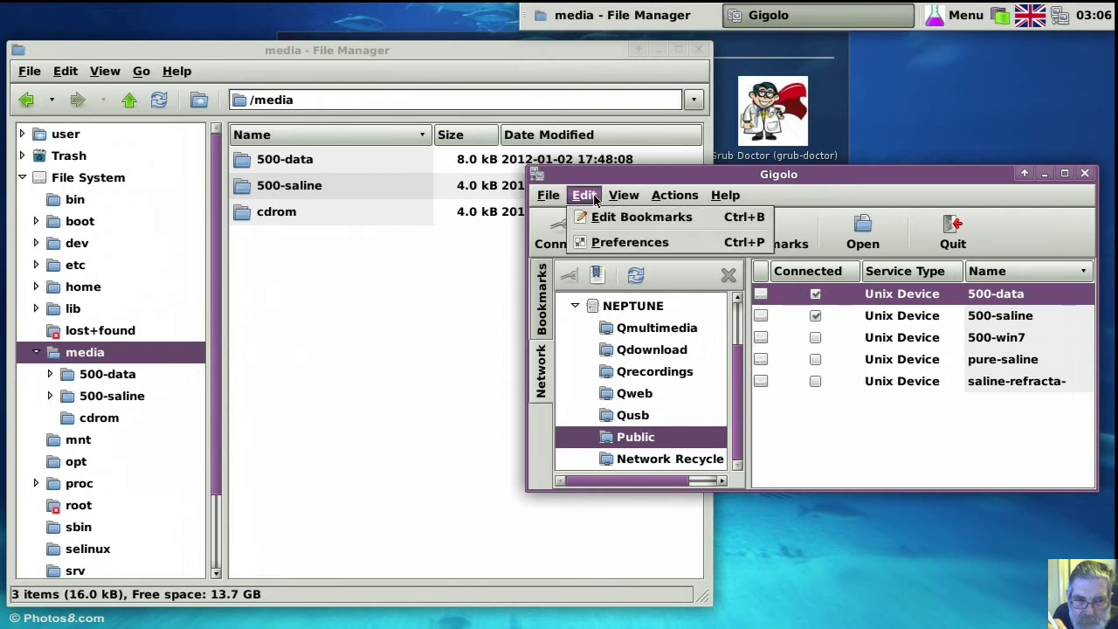
mouse_move(622, 200)
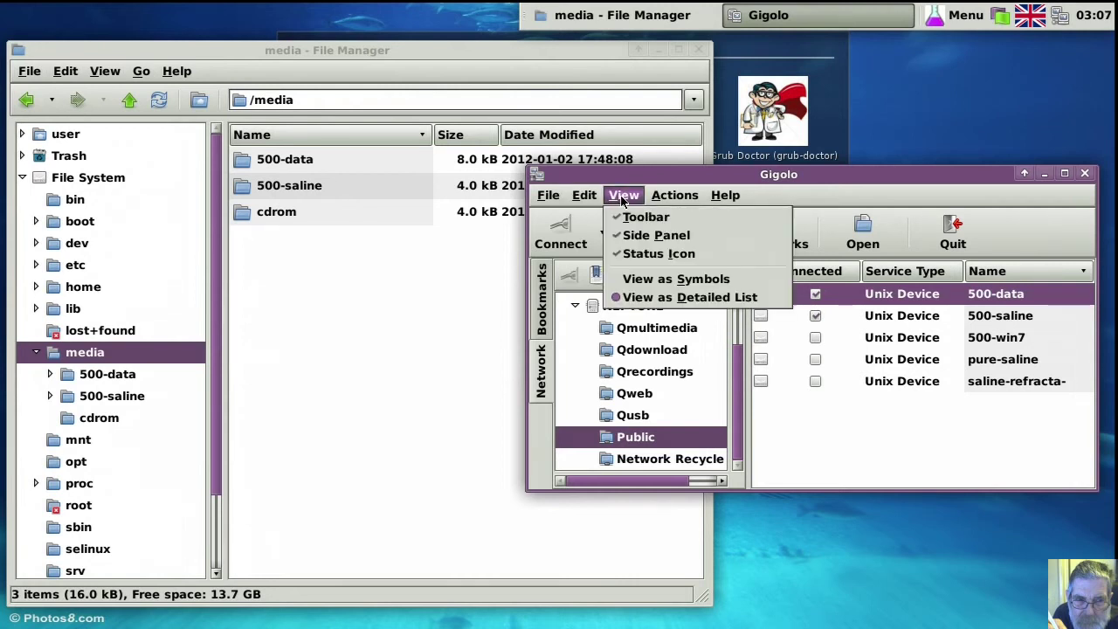
mouse_move(661, 200)
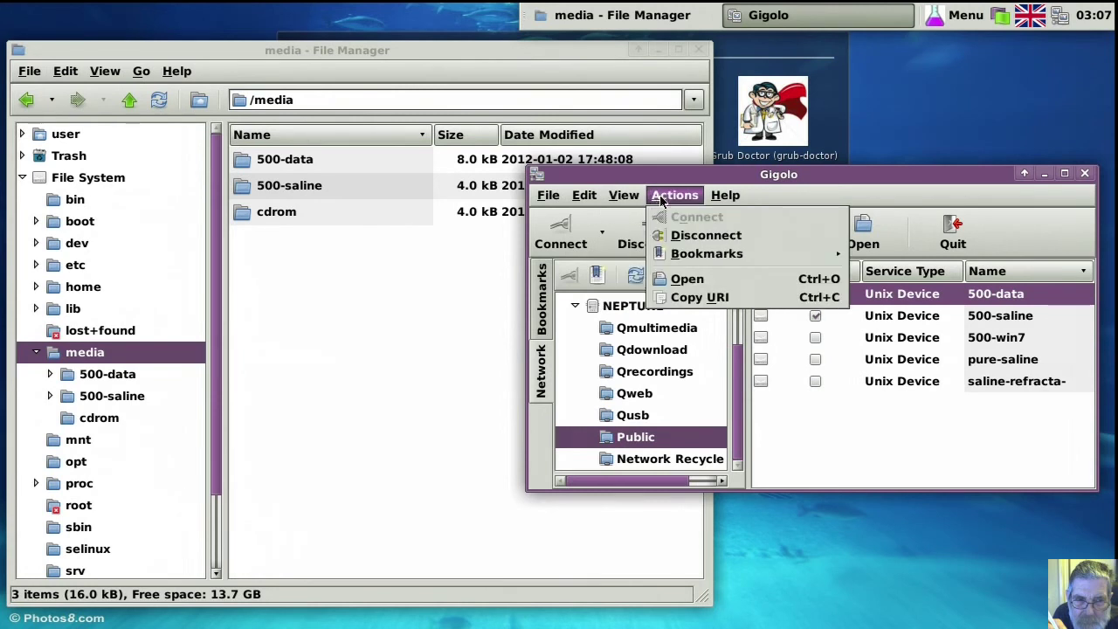
mouse_move(686, 259)
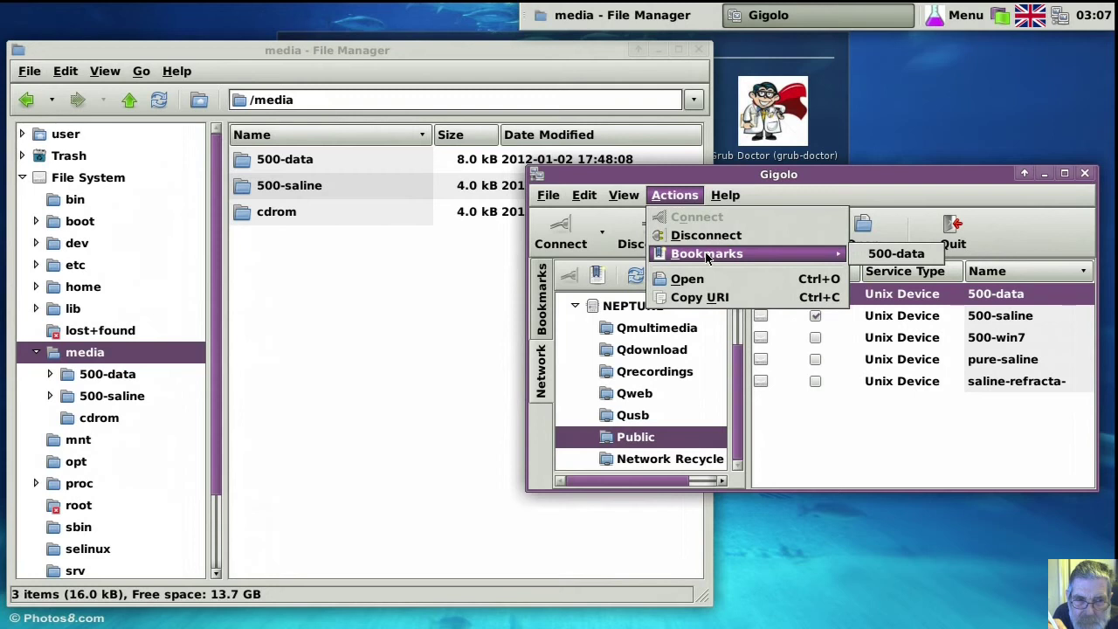
click(732, 196)
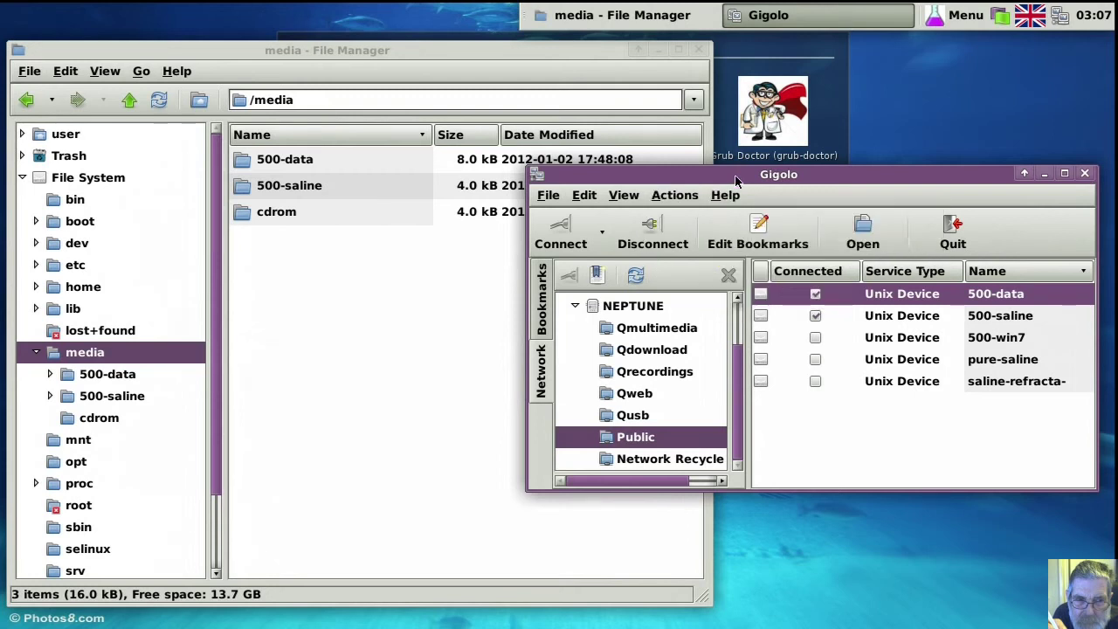
Select the 500-data bookmark in the Bookmarks panel, then connect 500-win7, dismissing its three error dialogs.
click(541, 309)
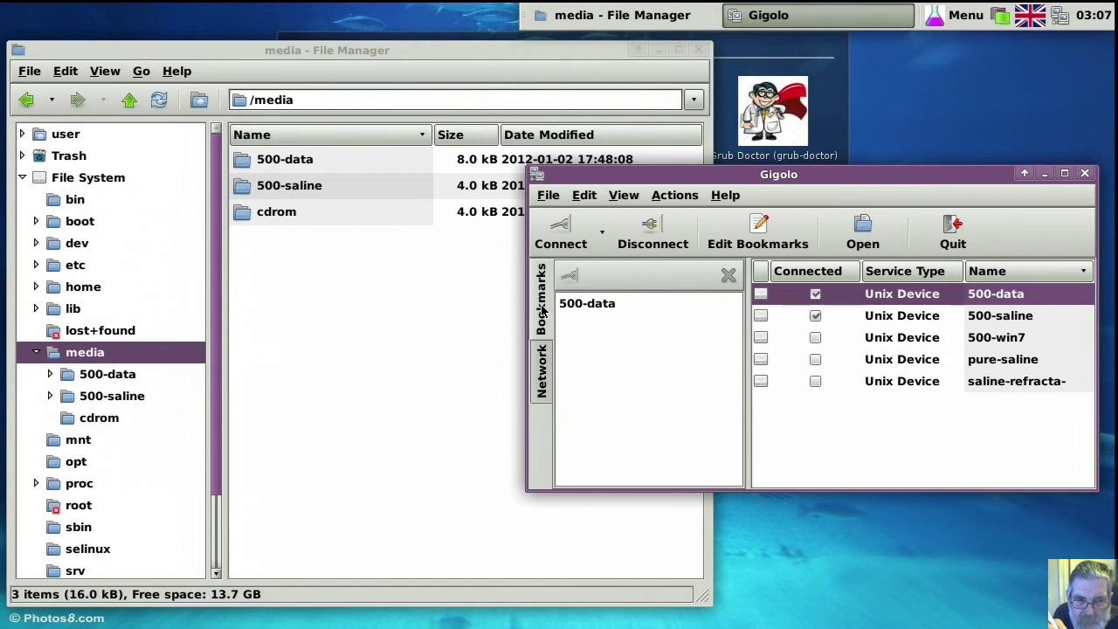
click(587, 305)
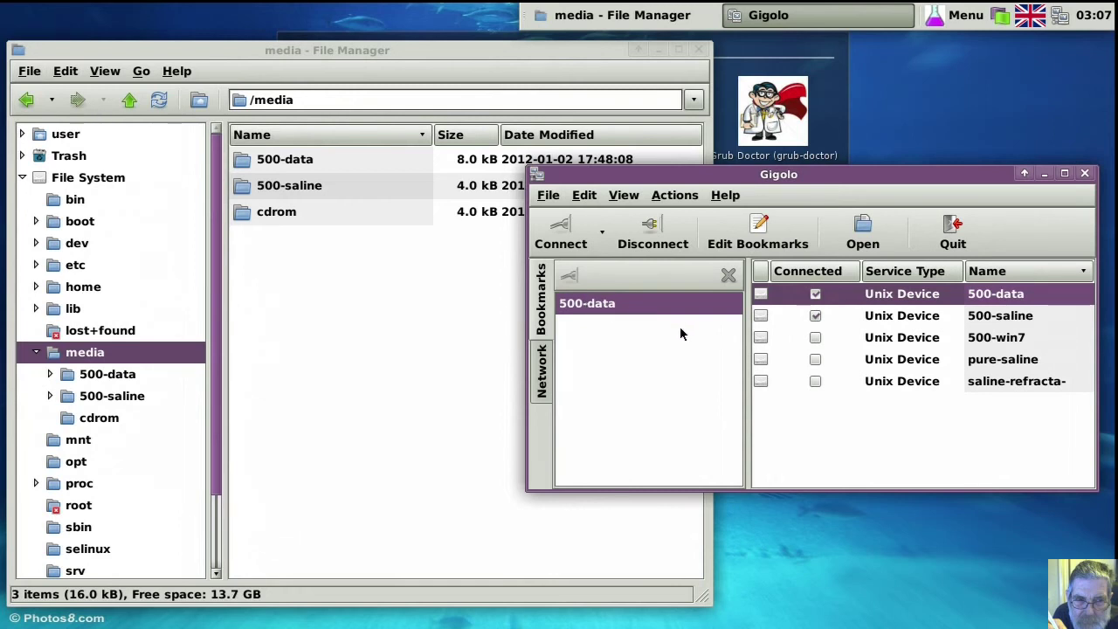
click(815, 338)
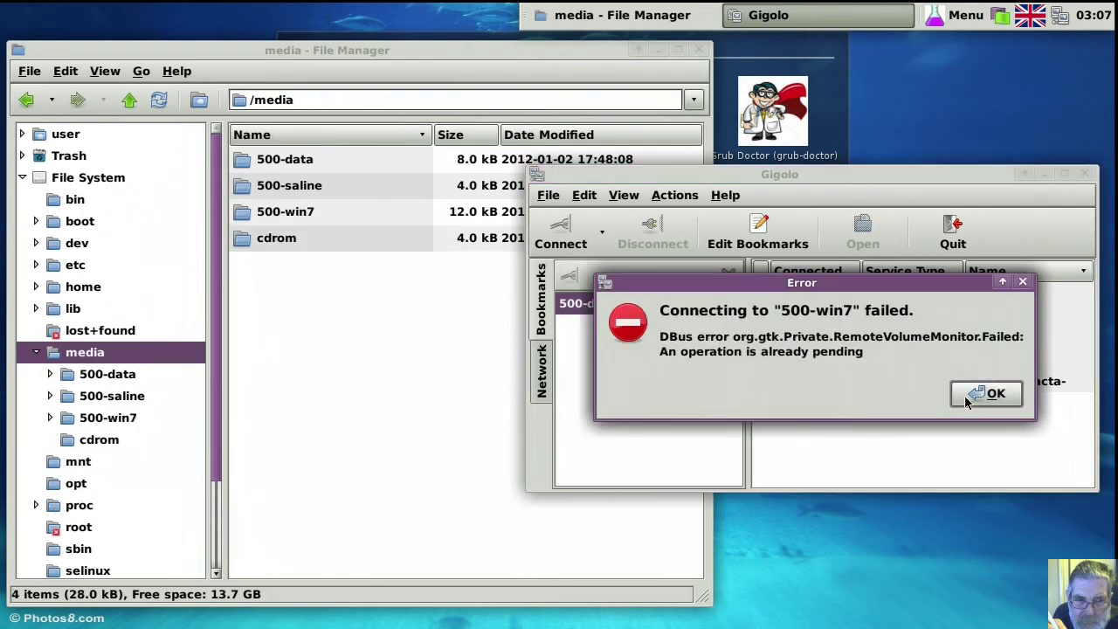
click(974, 398)
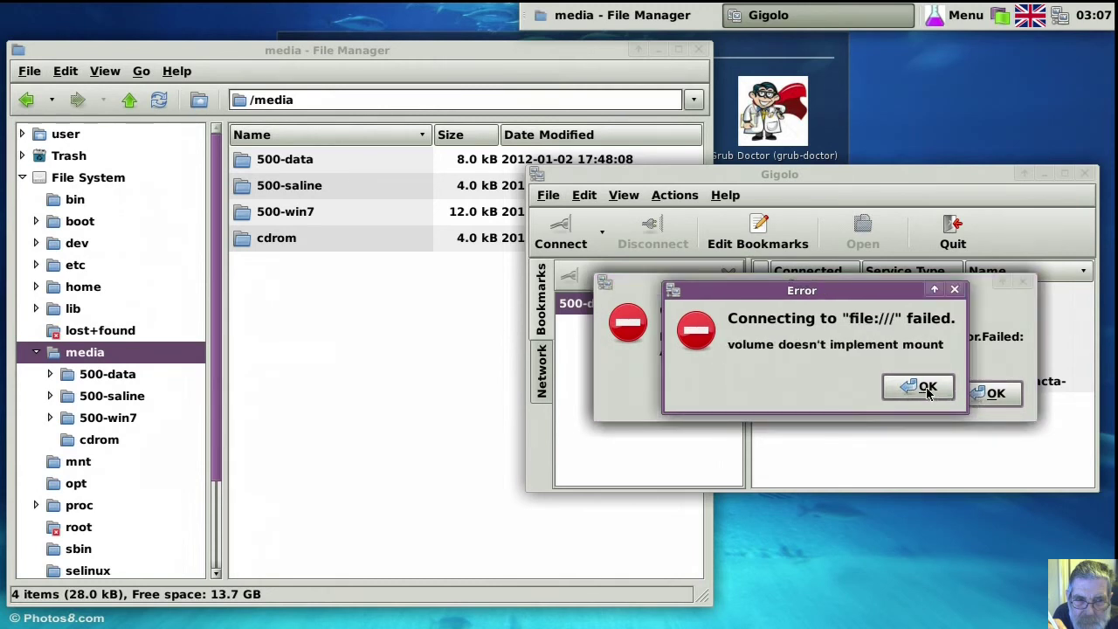
click(930, 389)
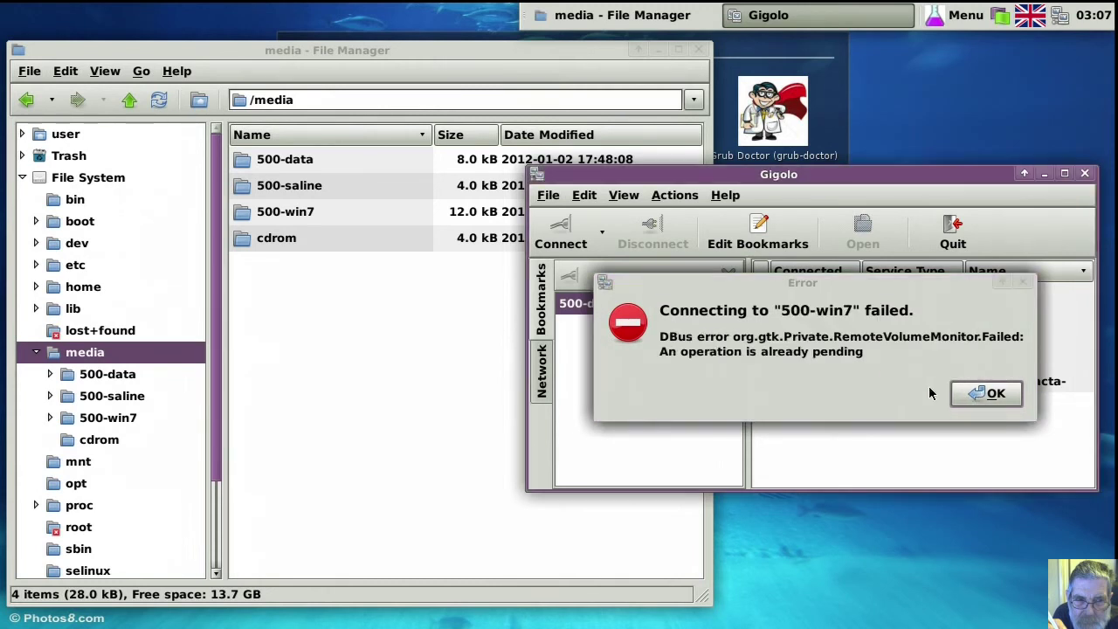
click(972, 398)
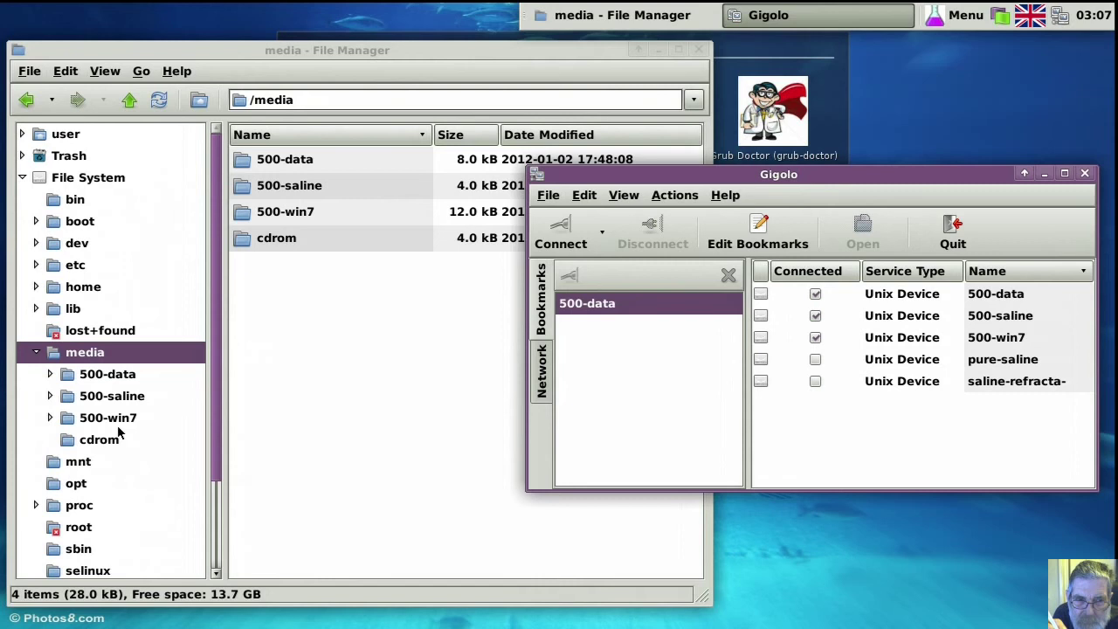
Expand 500-win7 and its Users folder in the File Manager tree, then close Gigolo.
click(50, 417)
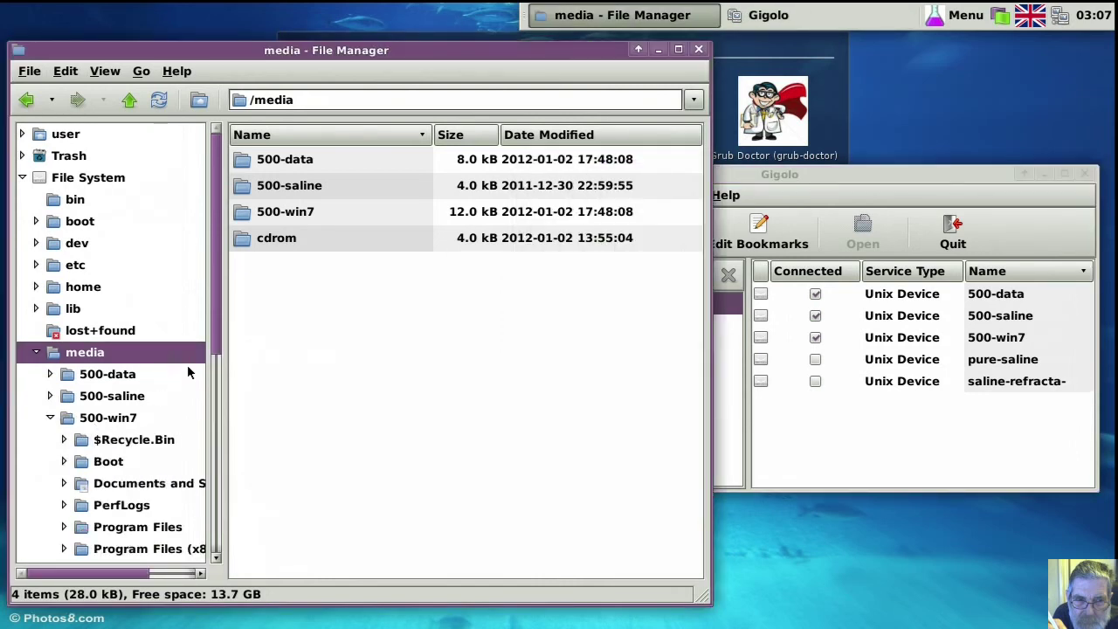
drag(214, 347, 214, 448)
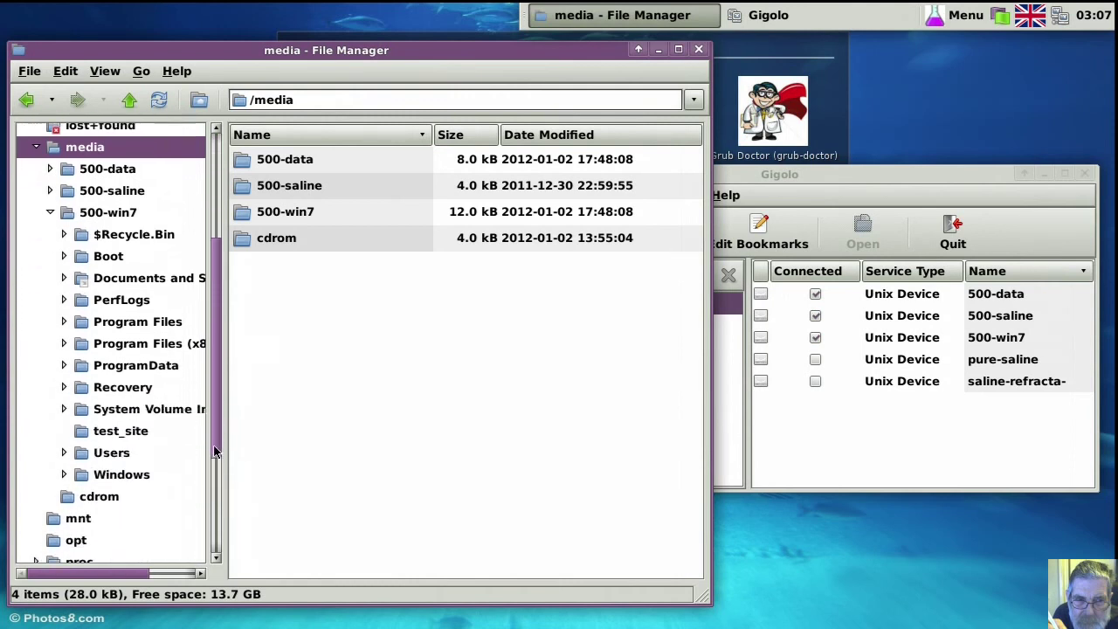
click(64, 450)
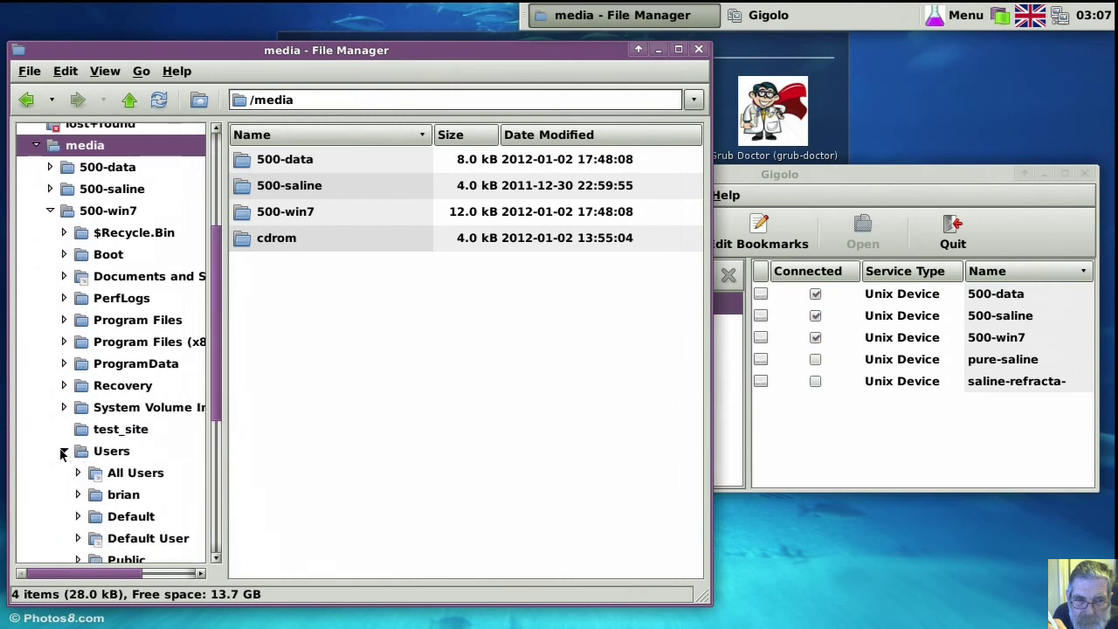
scroll(61, 452, down, 2)
scroll(59, 452, up, 1)
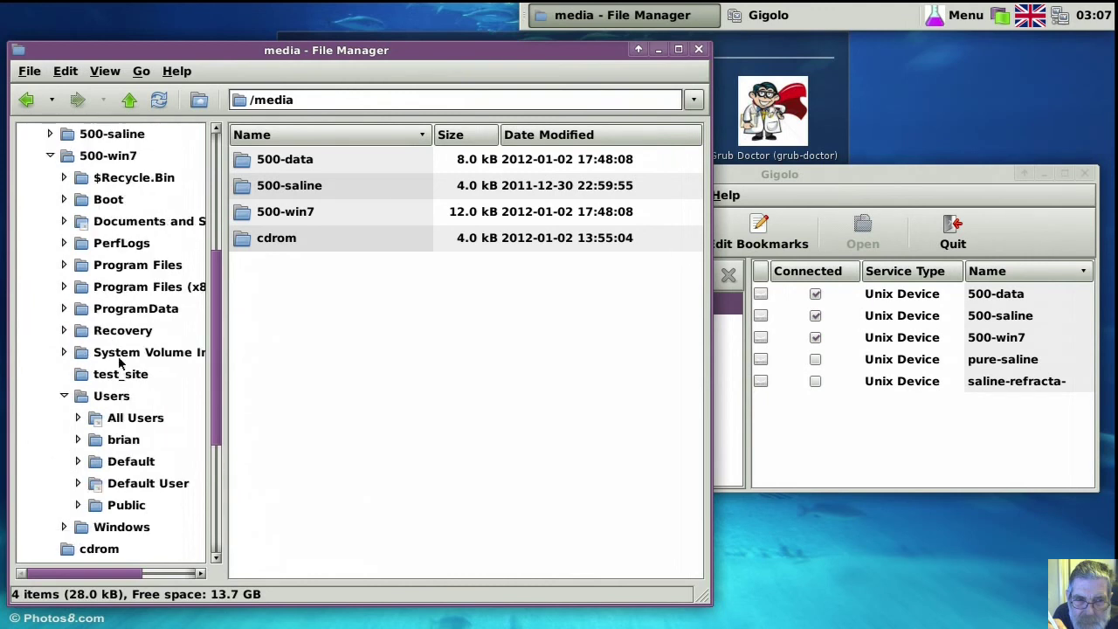
click(821, 173)
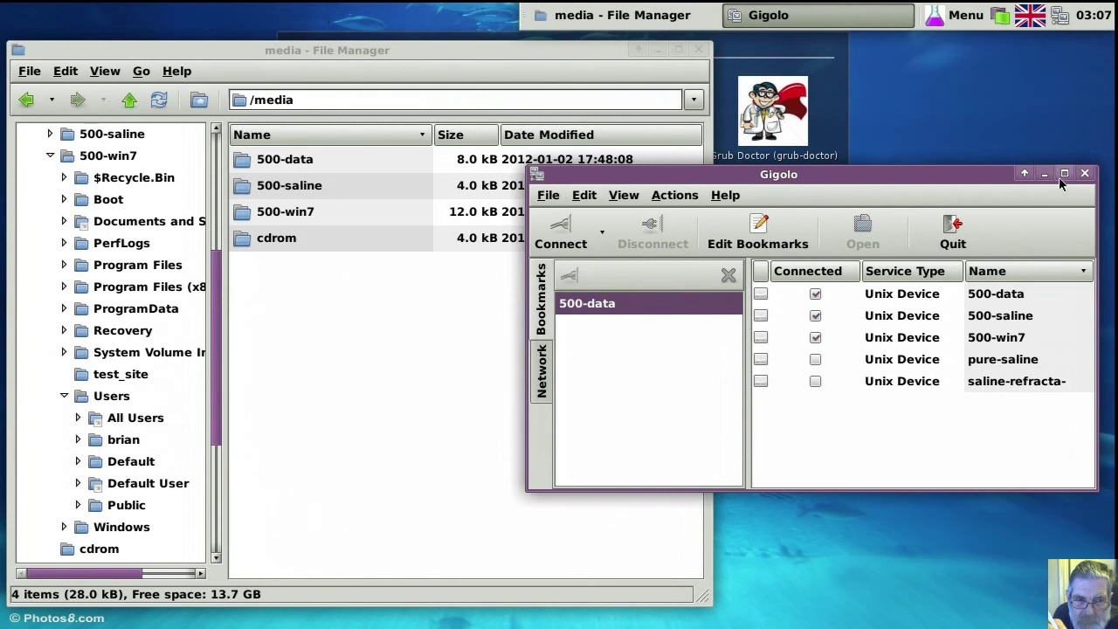
click(1083, 174)
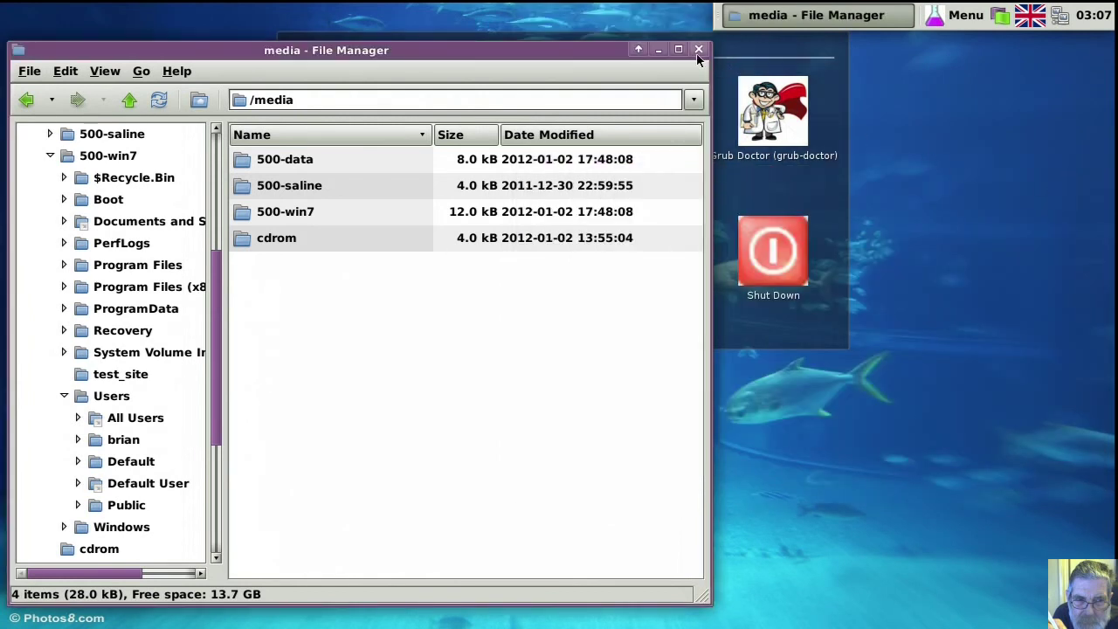